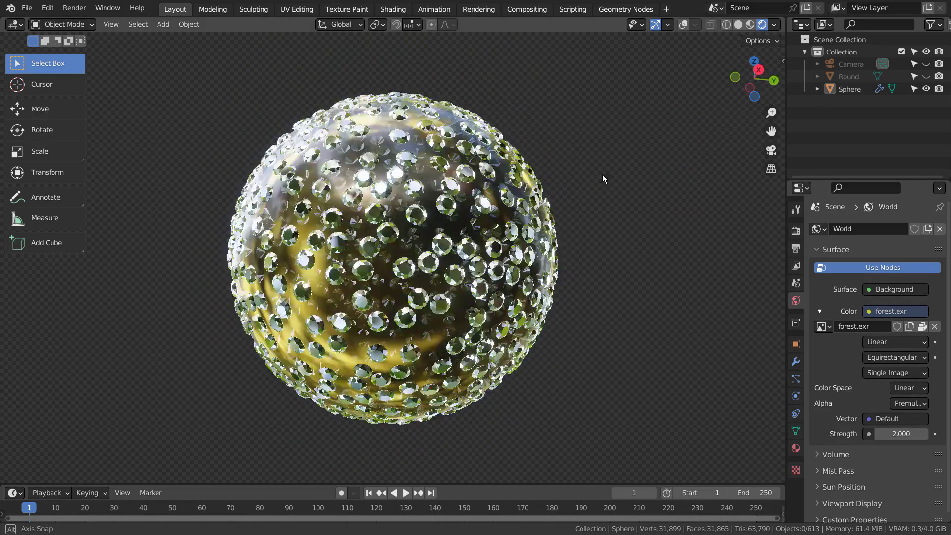
Step: Toggle the Screencast Keys display off and back on from the viewport sidebar
key("n")
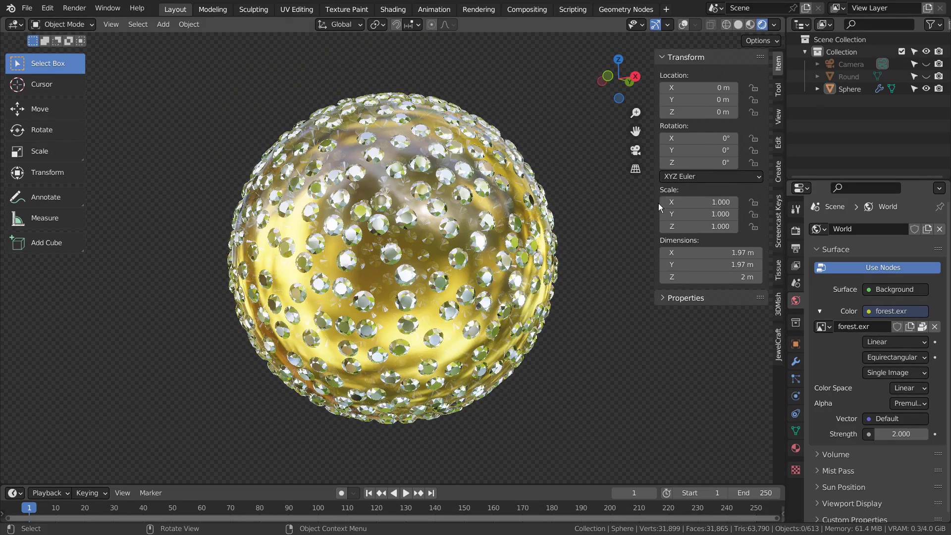
left_click(778, 206)
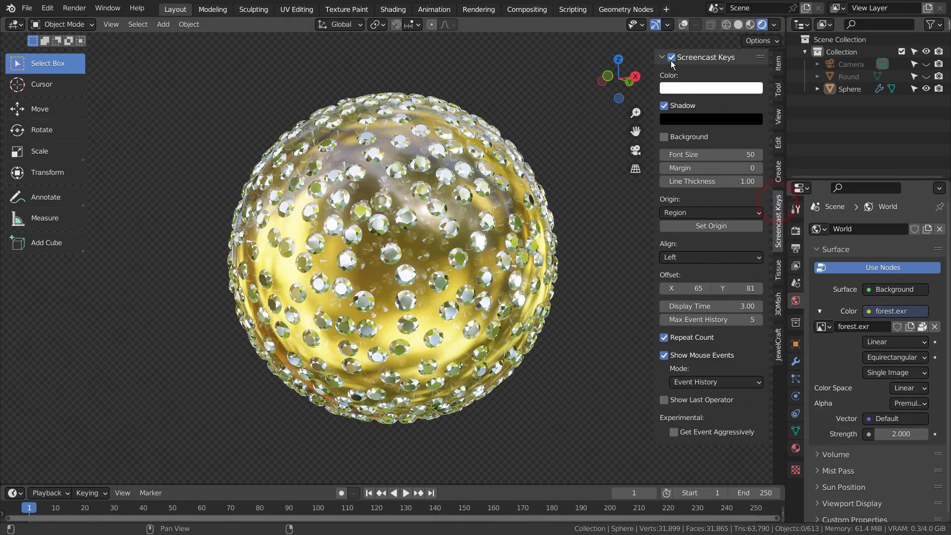
left_click(672, 58)
left_click(671, 58)
key("n")
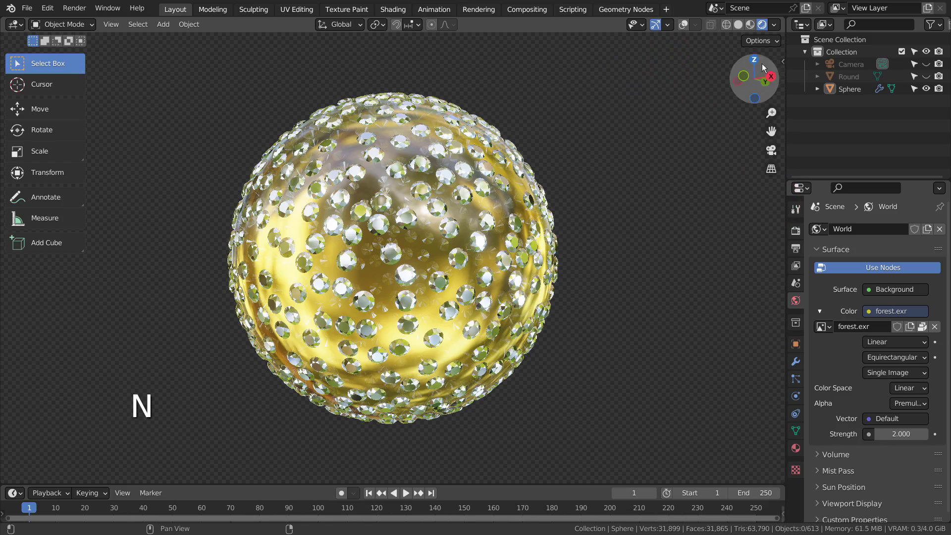
mouse_move(597, 231)
middle_mouse_down()
mouse_move(471, 258)
mouse_move(614, 200)
mouse_move(624, 227)
mouse_move(601, 231)
mouse_move(694, 229)
middle_mouse_up()
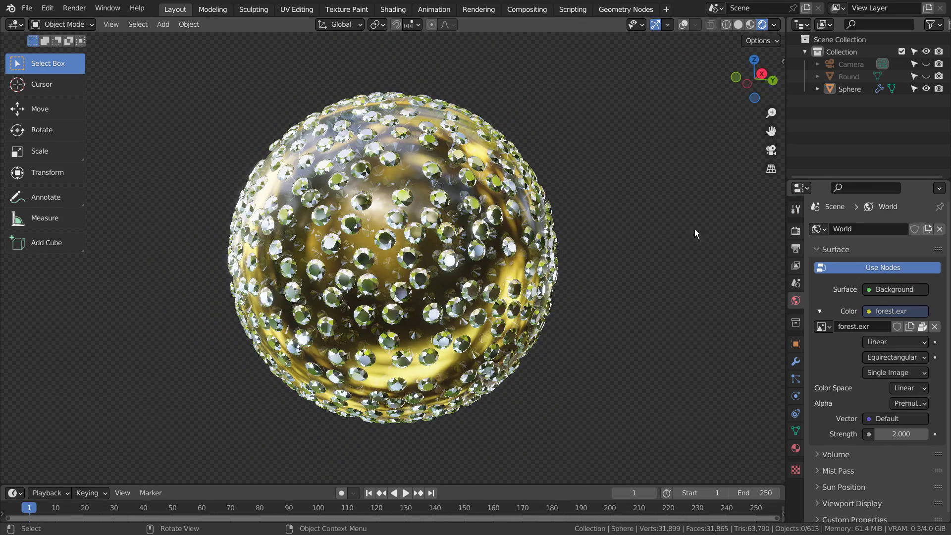
Step: Expand Screen Space Reflections in Render Properties, test Refraction, and leave it unticked
left_click(792, 232)
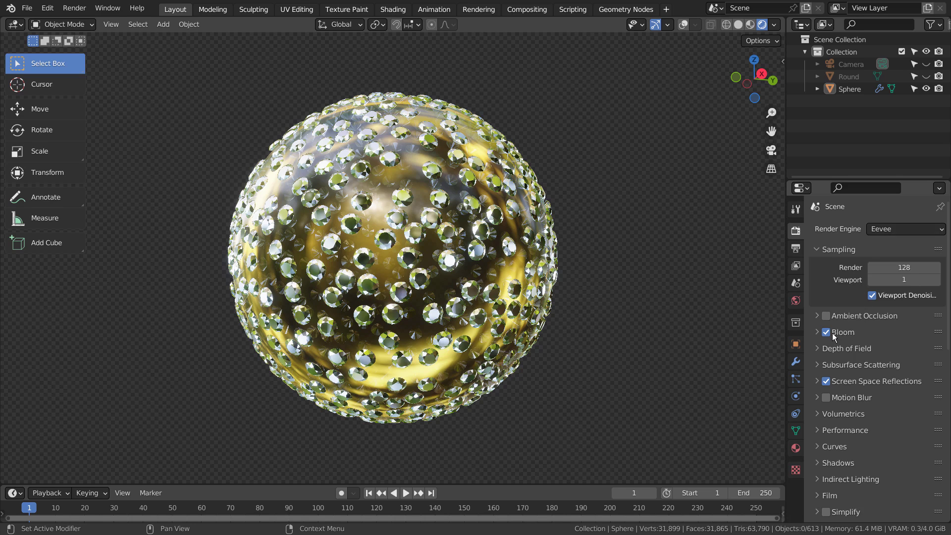
left_click(815, 381)
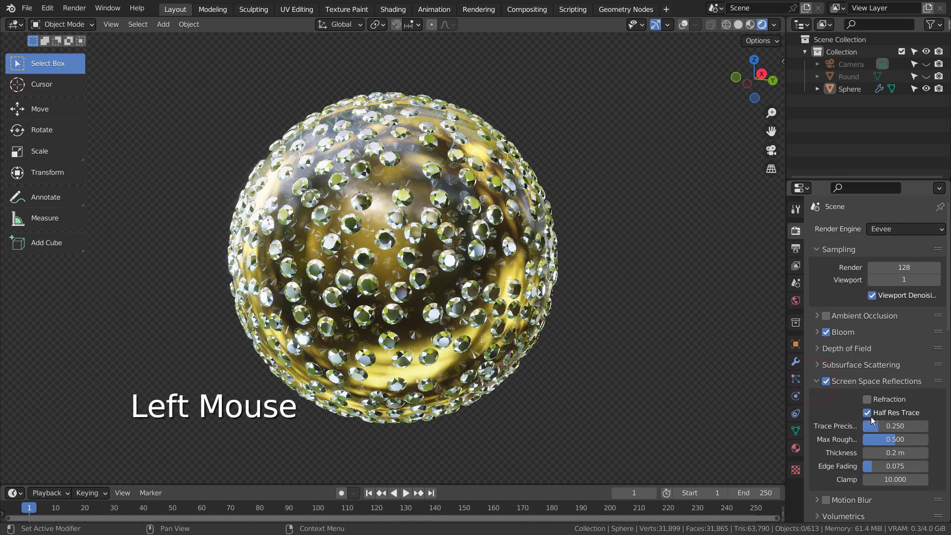
left_click(866, 399)
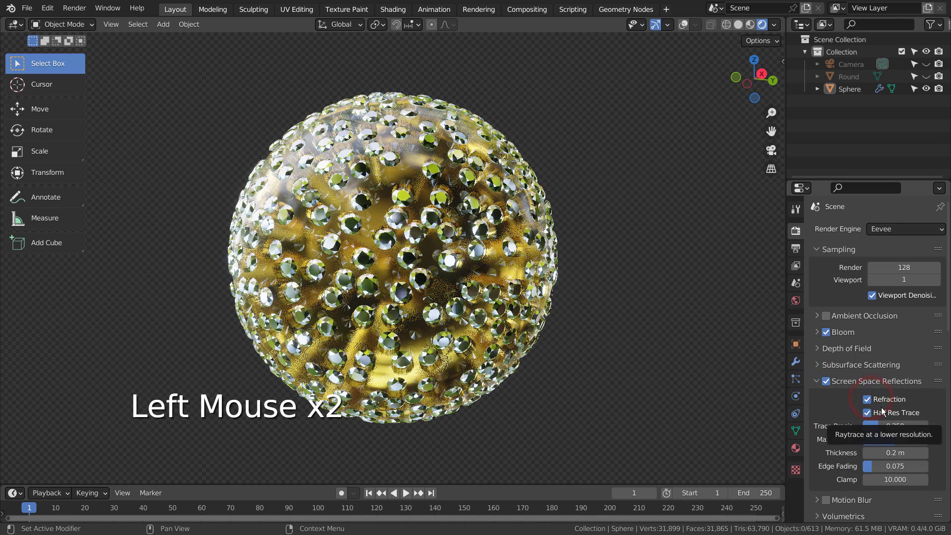
scroll(457, 212, "up", 3)
middle_click_drag(437, 194, 483, 175)
left_click(867, 400)
middle_click_drag(498, 328, 495, 325)
scroll(496, 325, "down", 3)
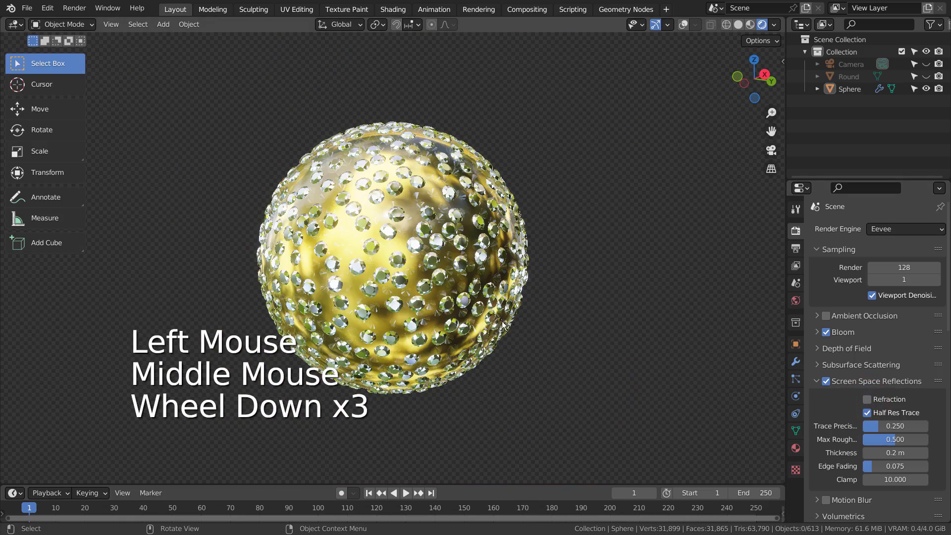
Step: Inspect Sphere's Material.001: Transmission 1.000, Alpha 0.899, Alpha Blend, in a maximized Properties editor
left_click(796, 447)
left_click(844, 89)
left_click(845, 89)
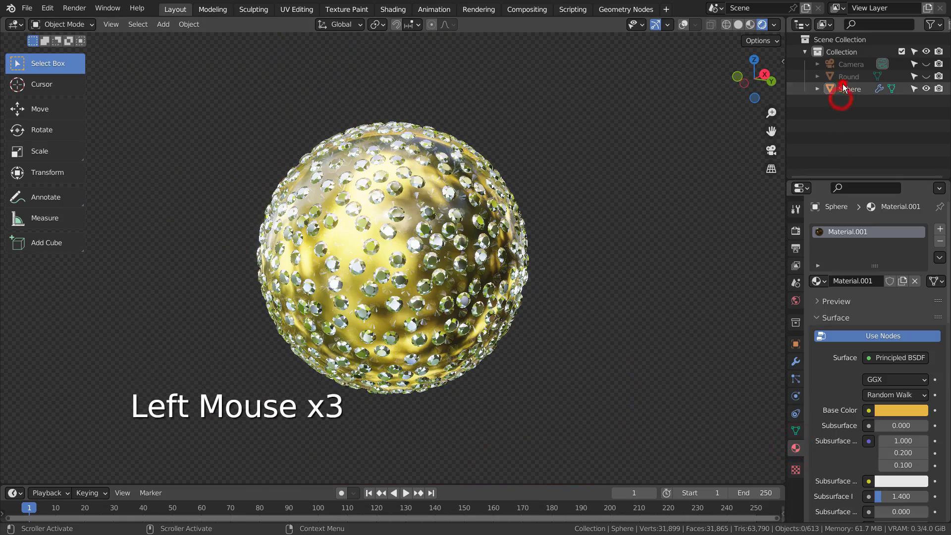
scroll(854, 450, "down", 2)
key("ctrl+space")
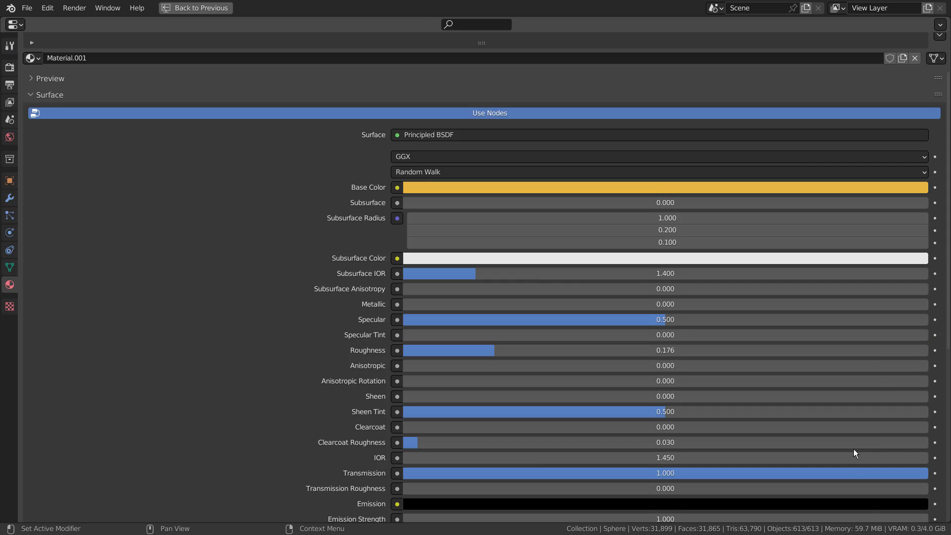
scroll(854, 448, "down", 1)
scroll(854, 449, "up", 1)
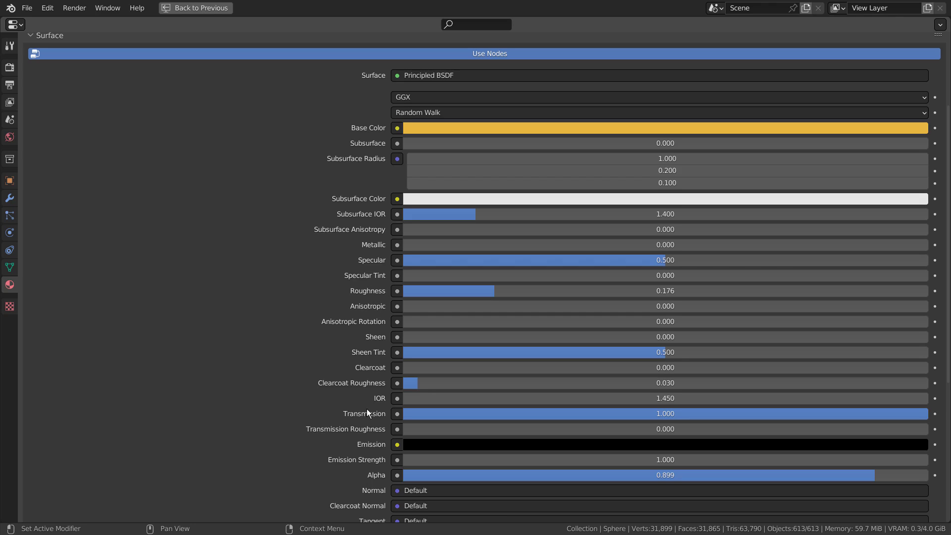
scroll(450, 413, "down", 10)
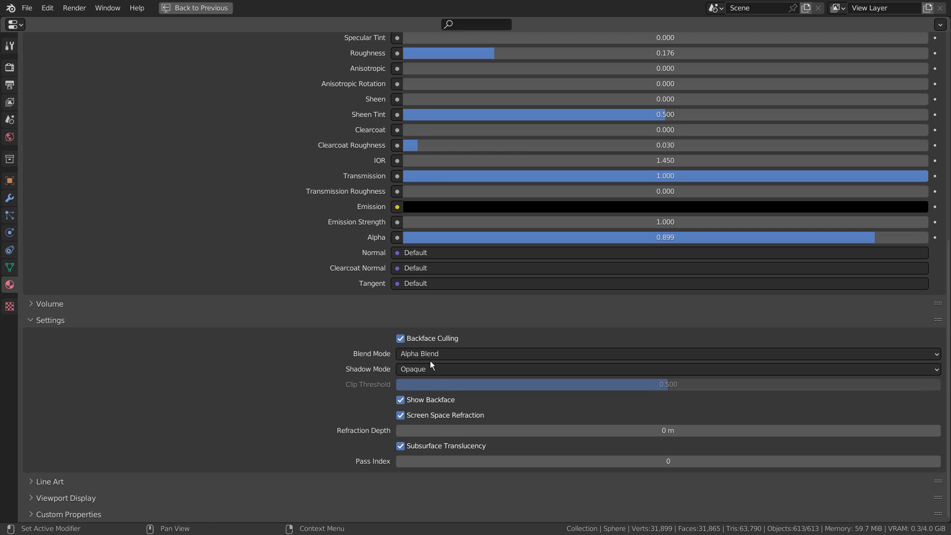
key("ctrl+space")
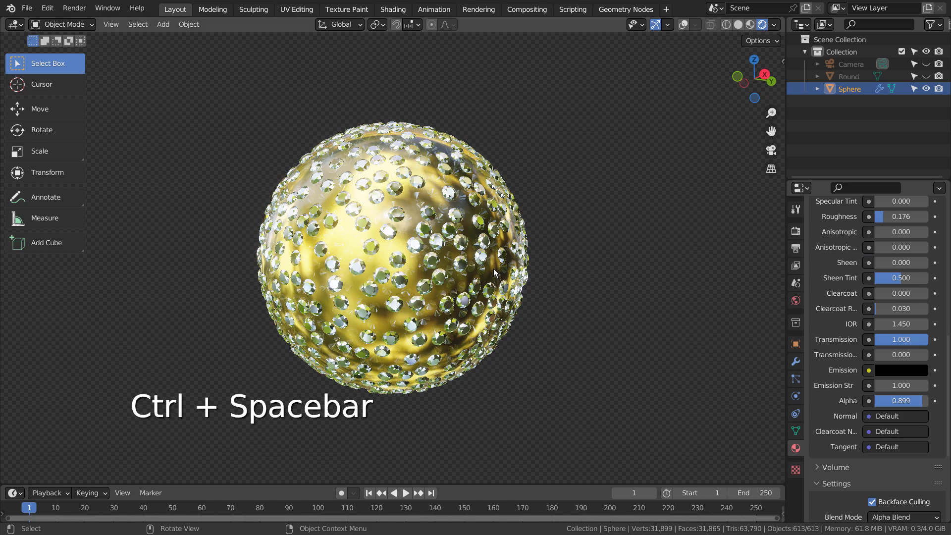
left_click(424, 207)
left_click(424, 207)
middle_click_drag(516, 350, 495, 360)
scroll(408, 368, "up", 3)
scroll(408, 368, "up", 1)
scroll(495, 360, "down", 3)
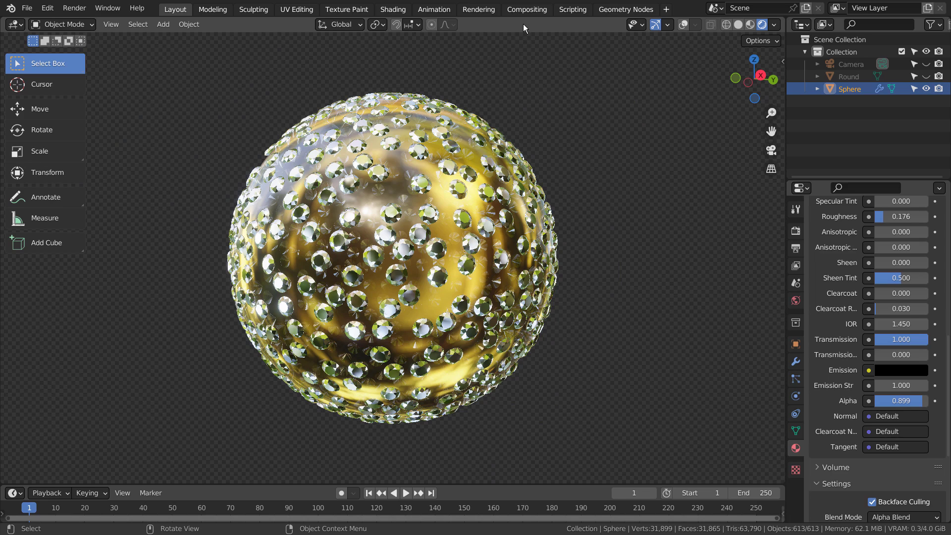
left_click(446, 199)
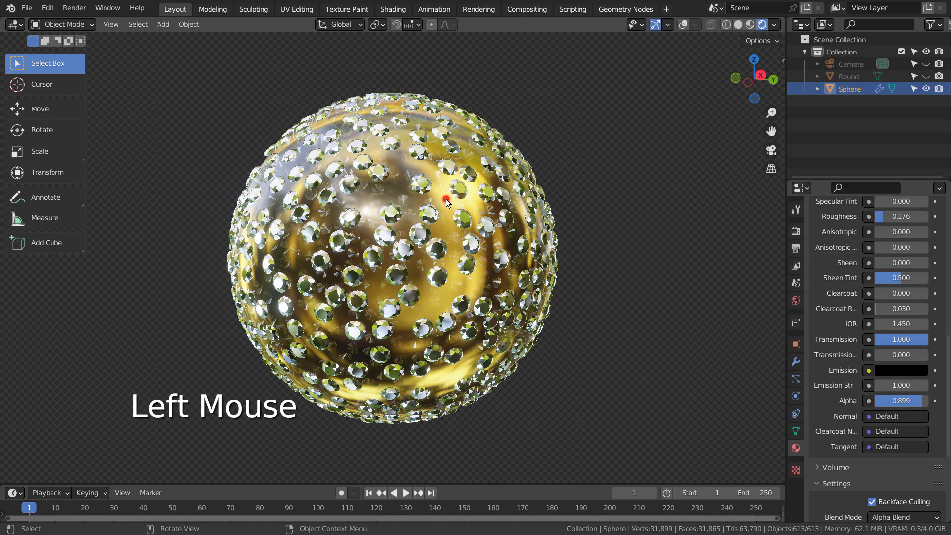
Step: Hide the gem sphere and turn on viewport overlays and scene statistics
key("h")
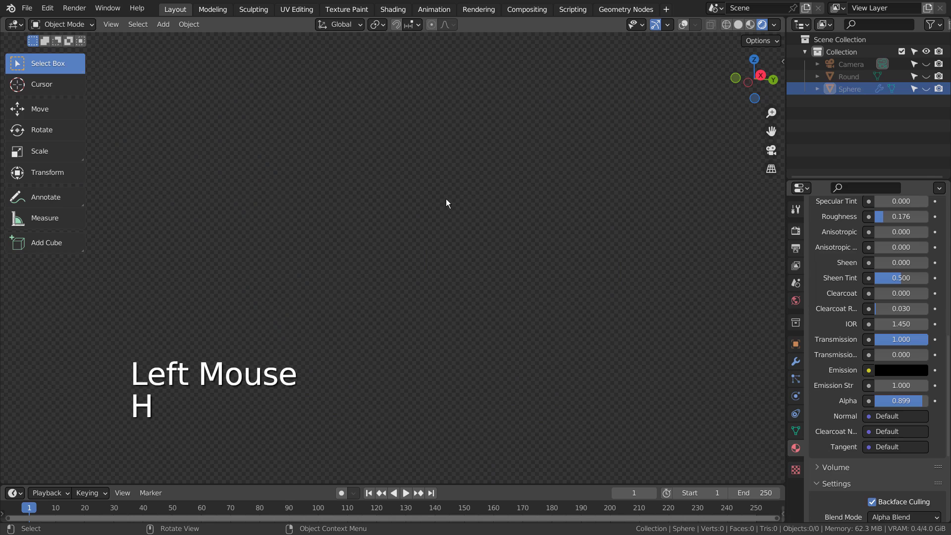
left_click(689, 36)
left_click(684, 25)
middle_click_drag(545, 248, 530, 281)
scroll(520, 248, "down", 2)
Step: Add a UV sphere with subdivision level 3 and smooth shading, shown in Solid view
key("shift+a")
left_click(607, 263)
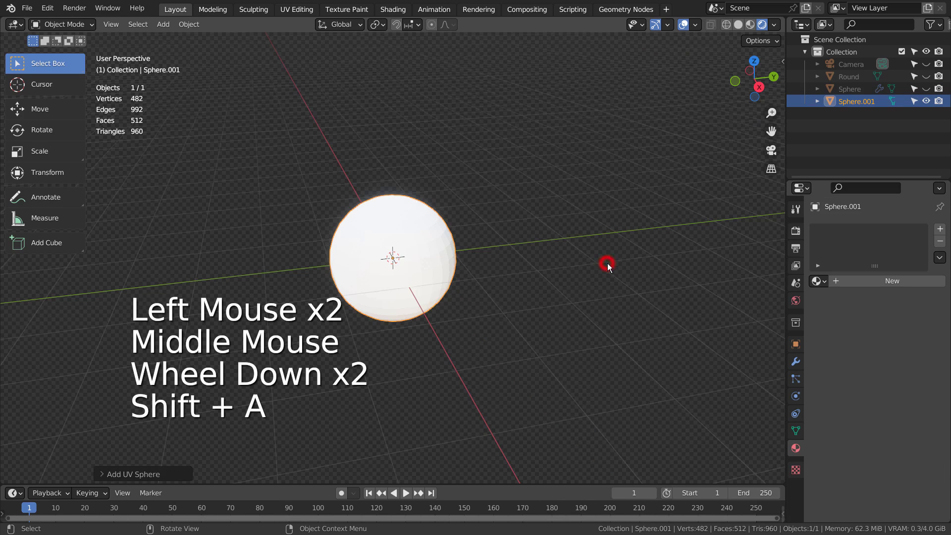
scroll(462, 267, "up", 4)
key("ctrl+3")
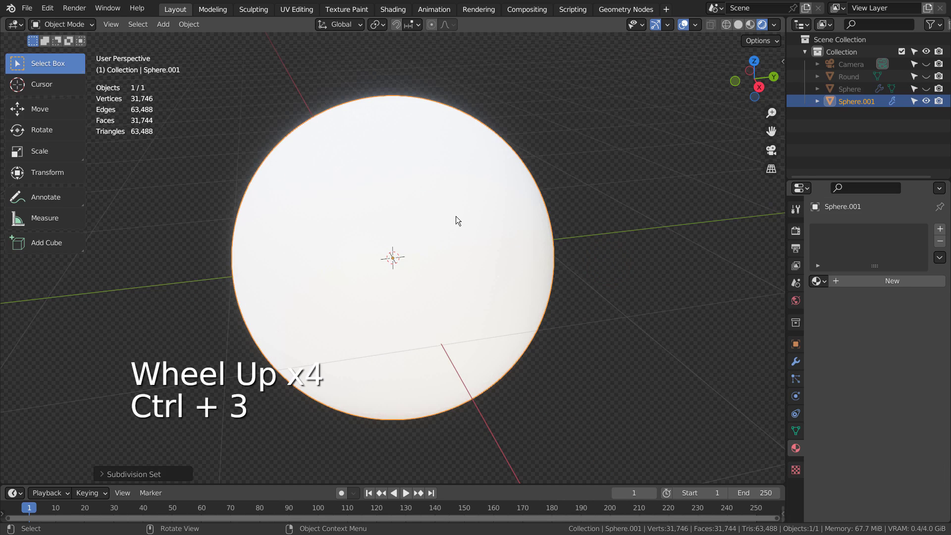
left_click(737, 25)
right_click(442, 135)
left_click(443, 137)
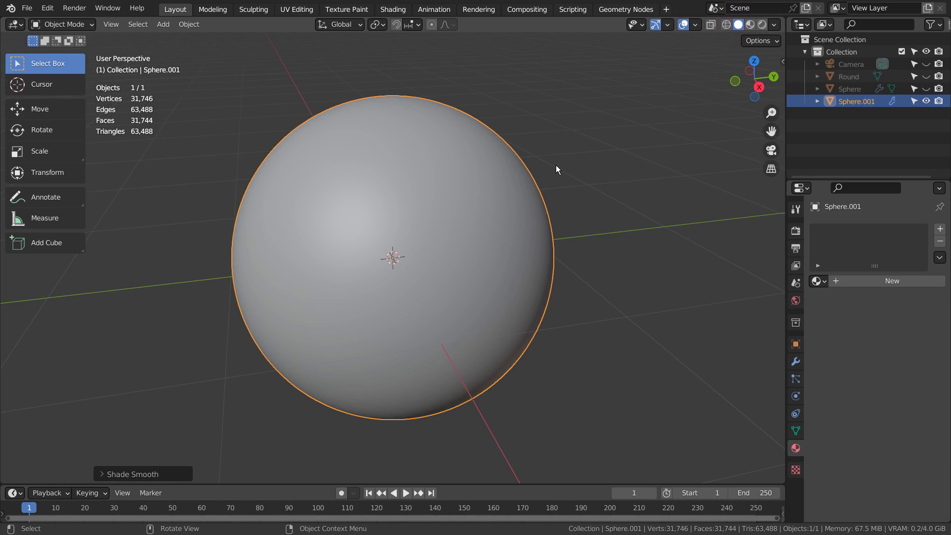
Step: Hide the new sphere and show the JewelCraft tab in the viewport sidebar
key("h")
key("shift+a")
mouse_move(555, 217)
left_click(446, 176)
key("n")
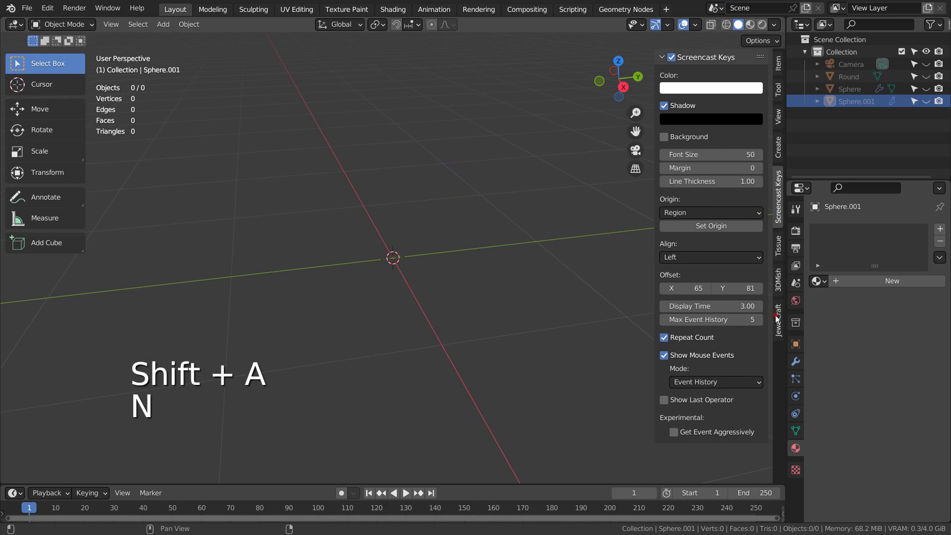
left_click(777, 319)
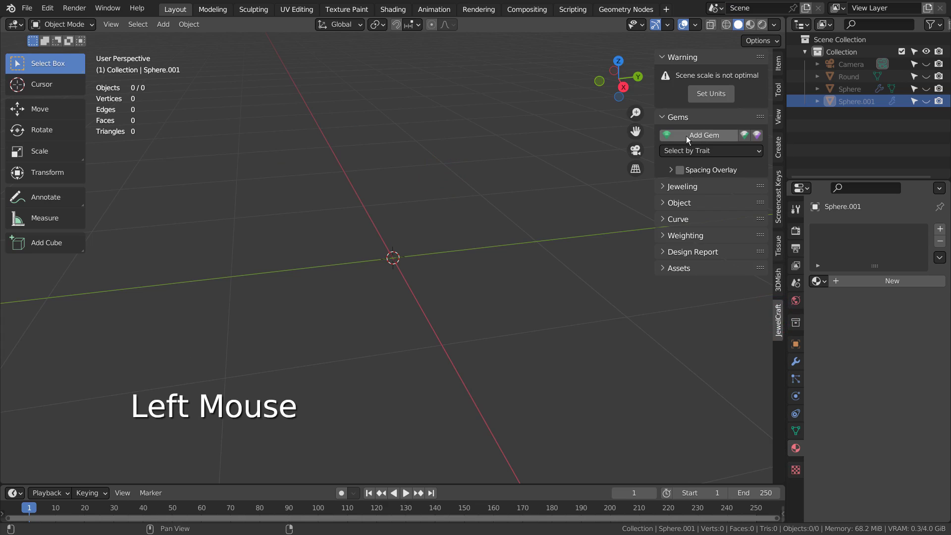
Step: Confirm JewelCraft is enabled by searching 'jew' in Preferences > Add-ons
left_click(47, 6)
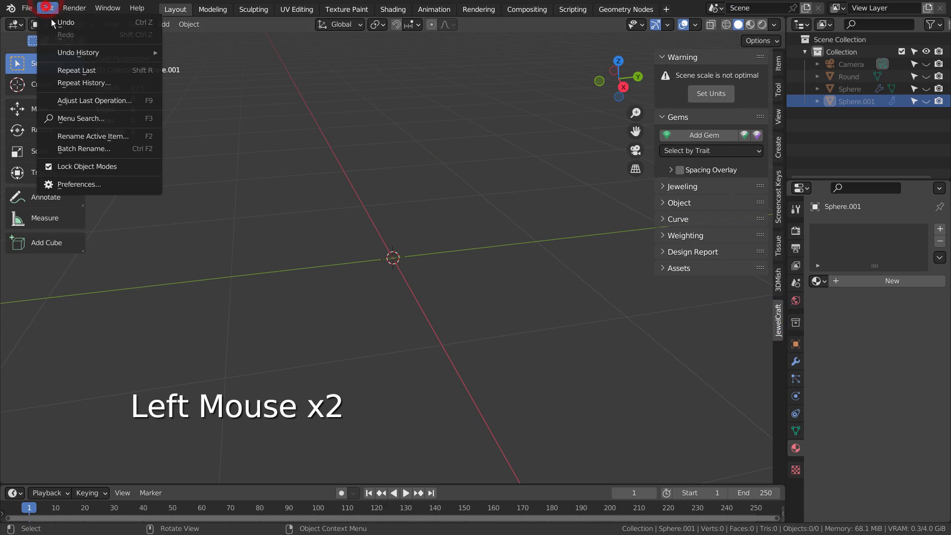
left_click(114, 181)
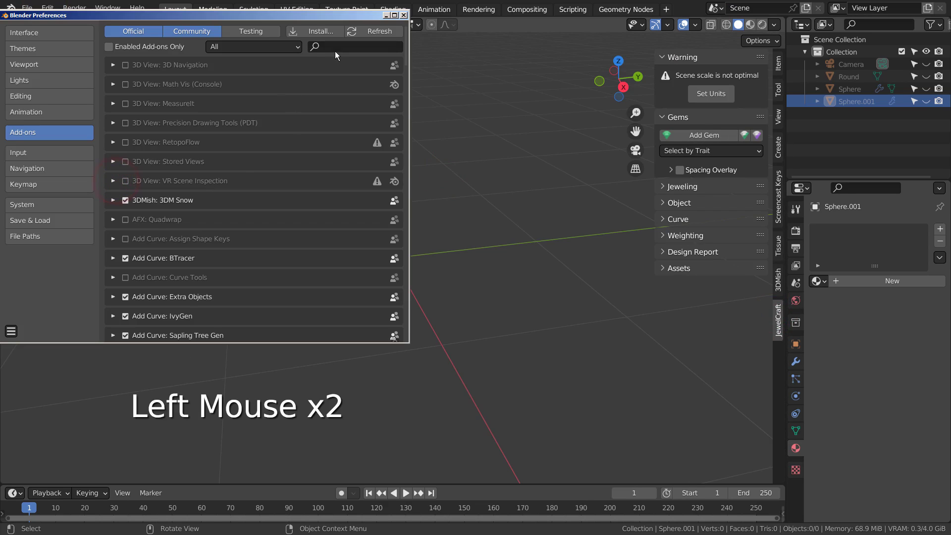
left_click(334, 47)
type("jewel")
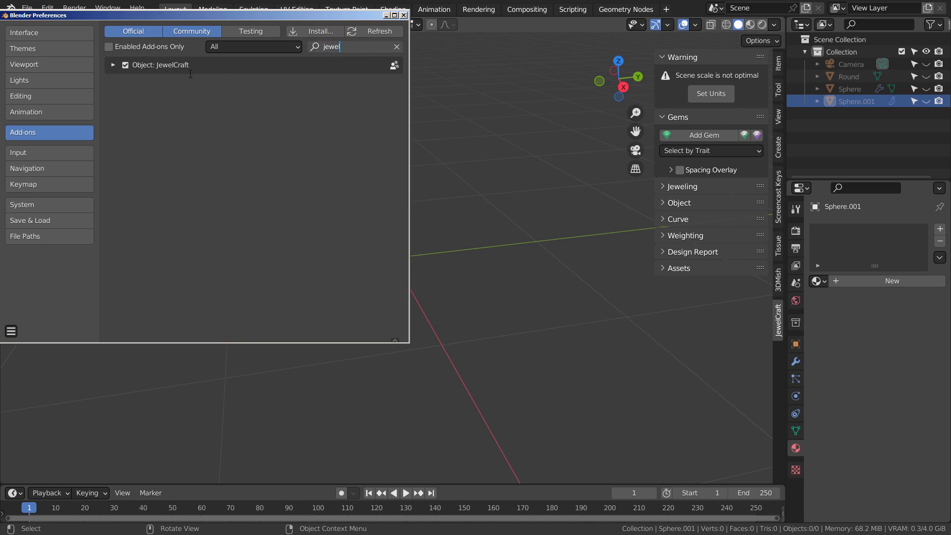
left_click(404, 17)
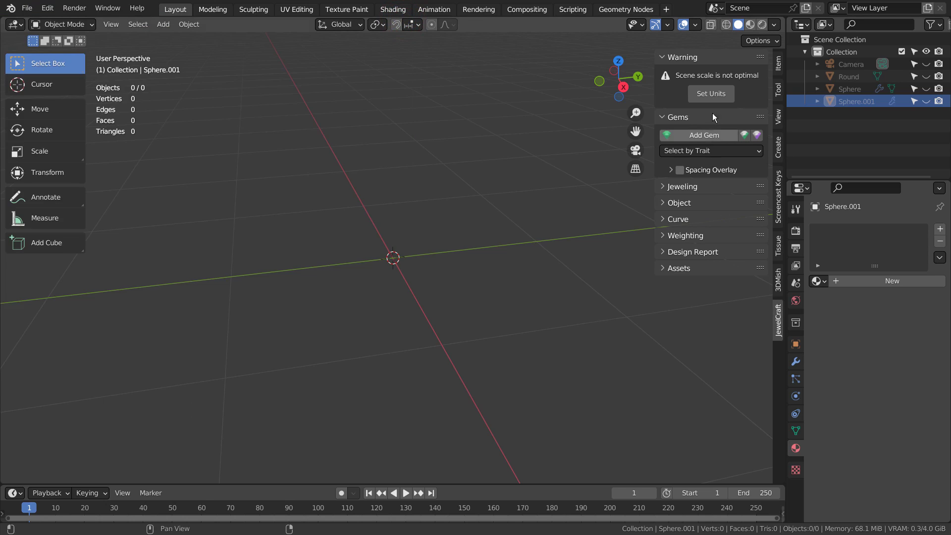
left_click(685, 151)
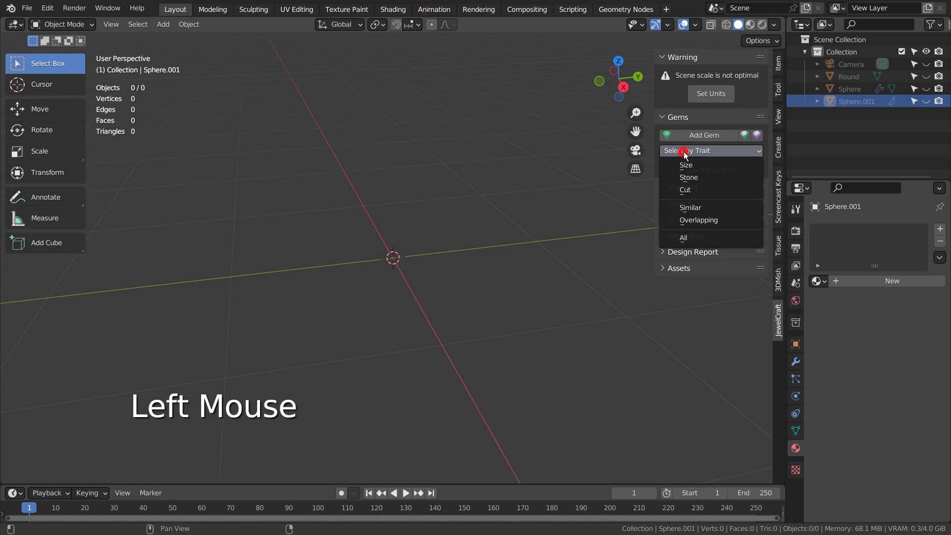
Step: Browse the JewelCraft panels, then add a 1 m round Diamond gem
left_click(705, 150)
left_click(663, 188)
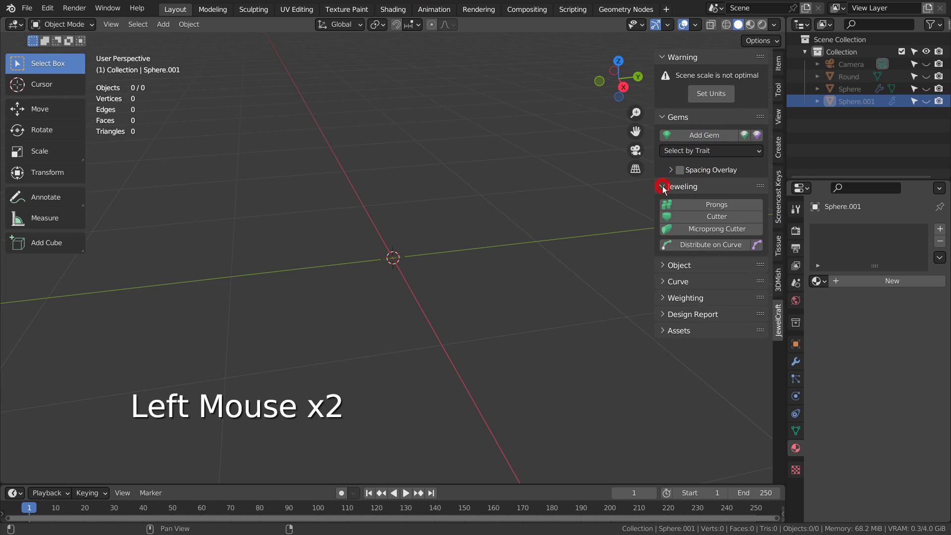
left_click(663, 187)
left_click(664, 203)
left_click(663, 203)
left_click(663, 219)
left_click(664, 219)
left_click(663, 235)
left_click(663, 235)
left_click(705, 135)
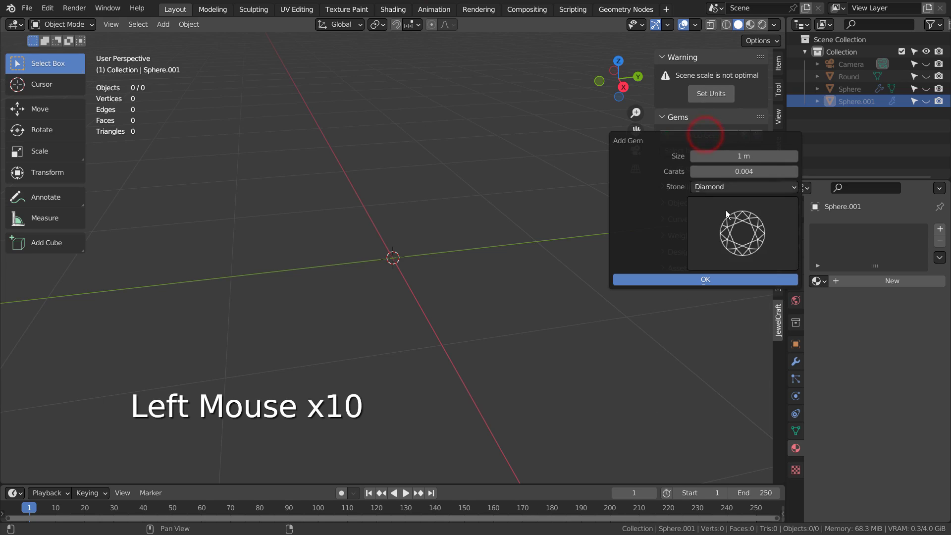
left_click(683, 278)
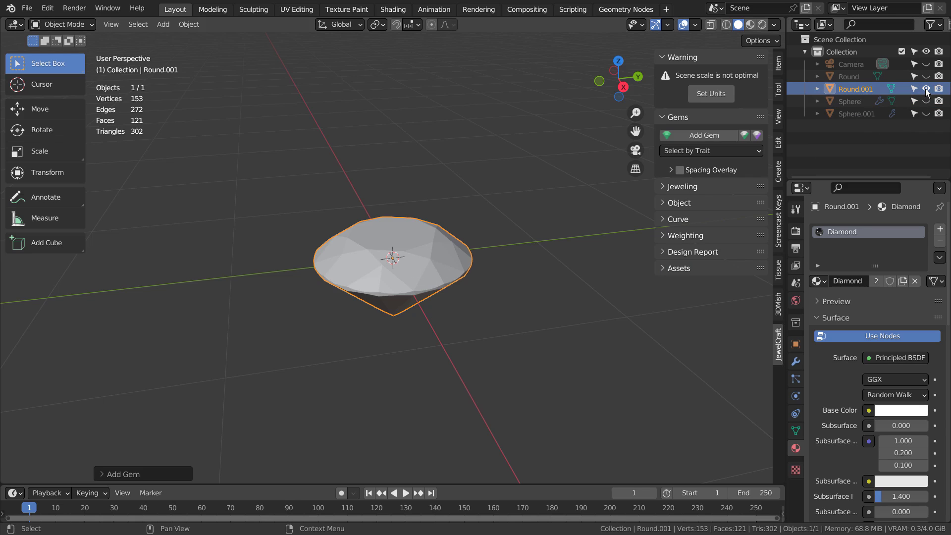
Step: Unhide and delete Sphere.001, then delete the Round.001 gem
left_click(926, 114)
left_click(540, 191)
key("x")
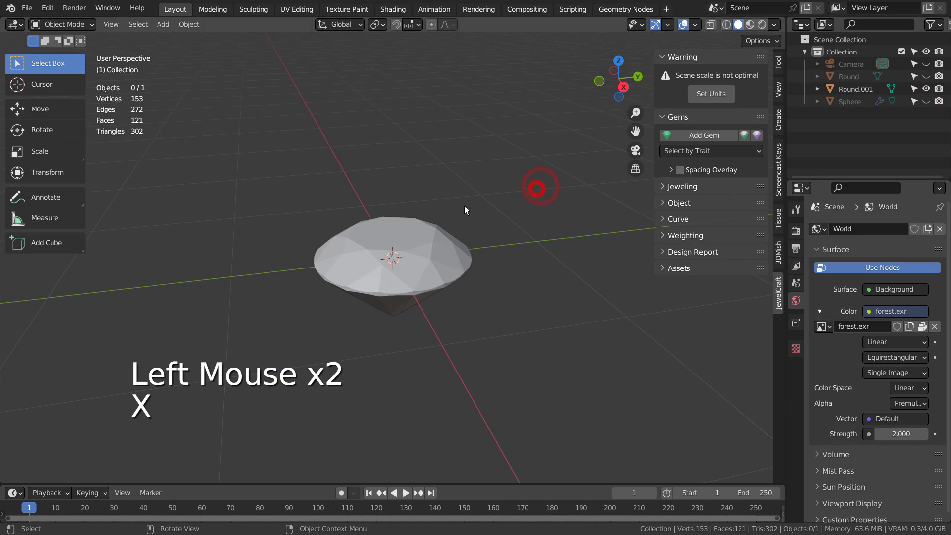
left_click(404, 290)
key("x")
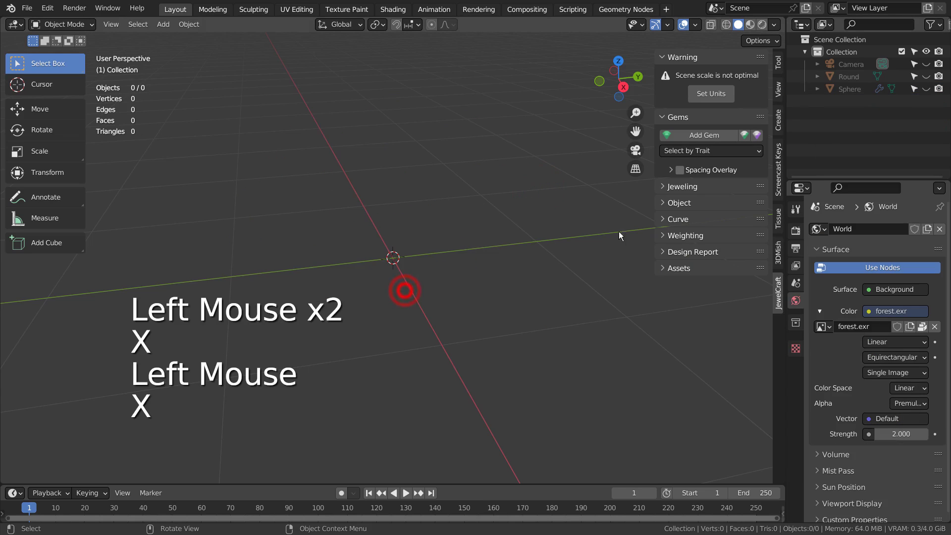
Step: Keep the Round gem hidden, make the gem-studded Sphere visible, and select it
left_click(926, 76)
left_click(927, 76)
left_click(926, 88)
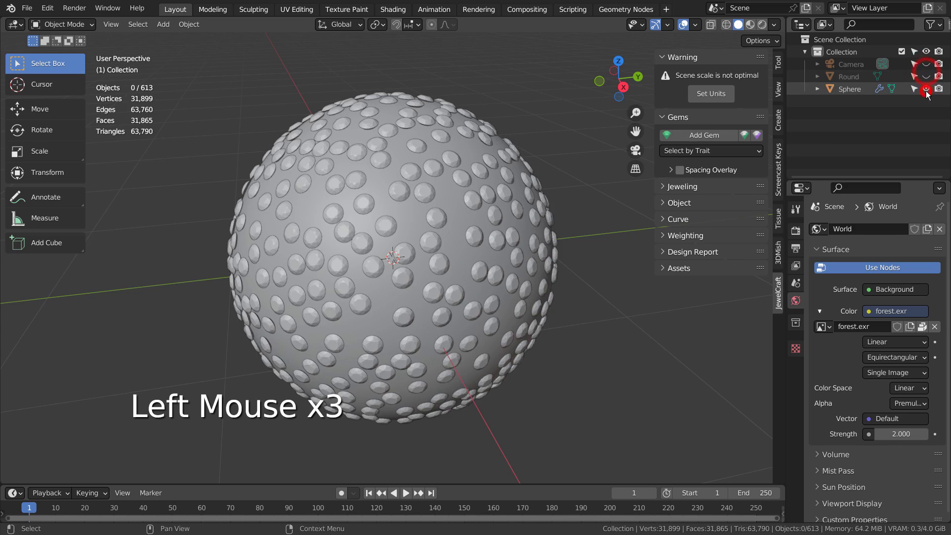
left_click(356, 204)
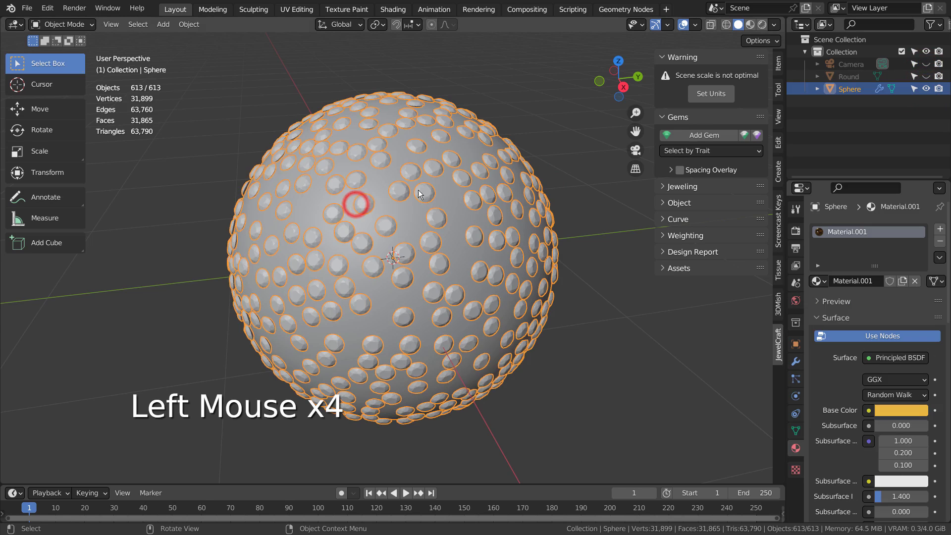
Step: Show the Sphere's node tree in a maximized Geometry Nodes editor
left_click(610, 10)
key("ctrl+space")
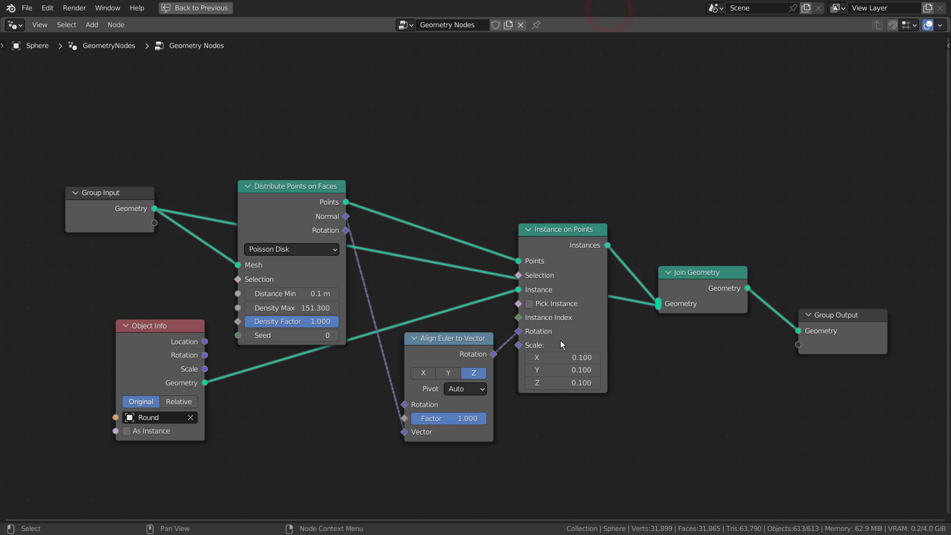
scroll(653, 447, "up", 1)
middle_click_drag(653, 448, 646, 401)
scroll(638, 408, "down", 1)
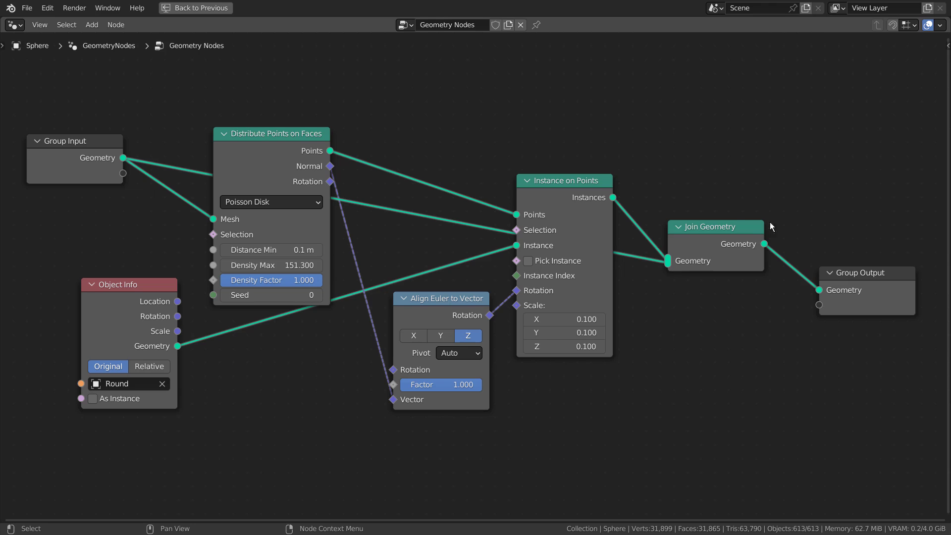
Step: Reposition Join Geometry, Object Info, Distribute Points on Faces and Align Euler to Vector nodes
left_click_drag(738, 225, 731, 91)
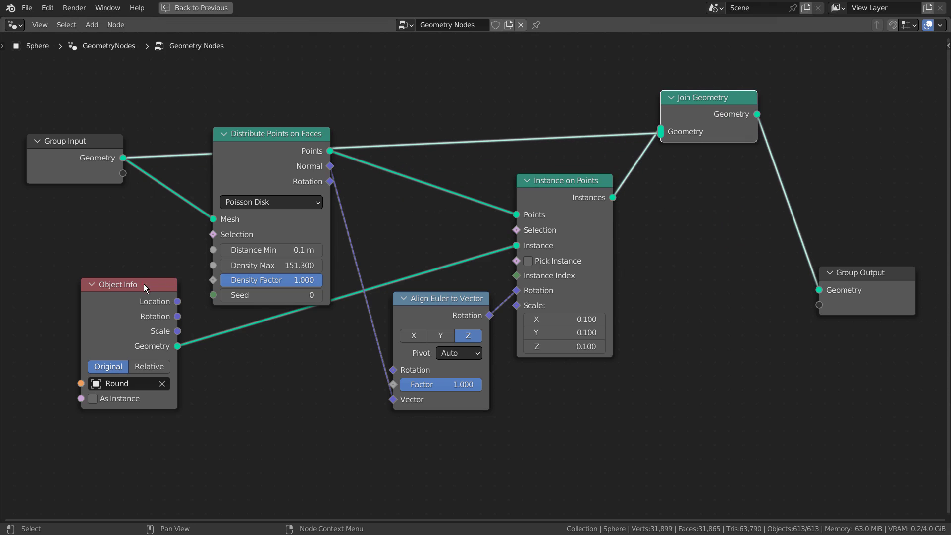
mouse_move(145, 287)
left_mouse_down()
mouse_move(239, 347)
mouse_move(229, 325)
mouse_move(145, 305)
left_mouse_up()
left_click_drag(253, 135, 232, 83)
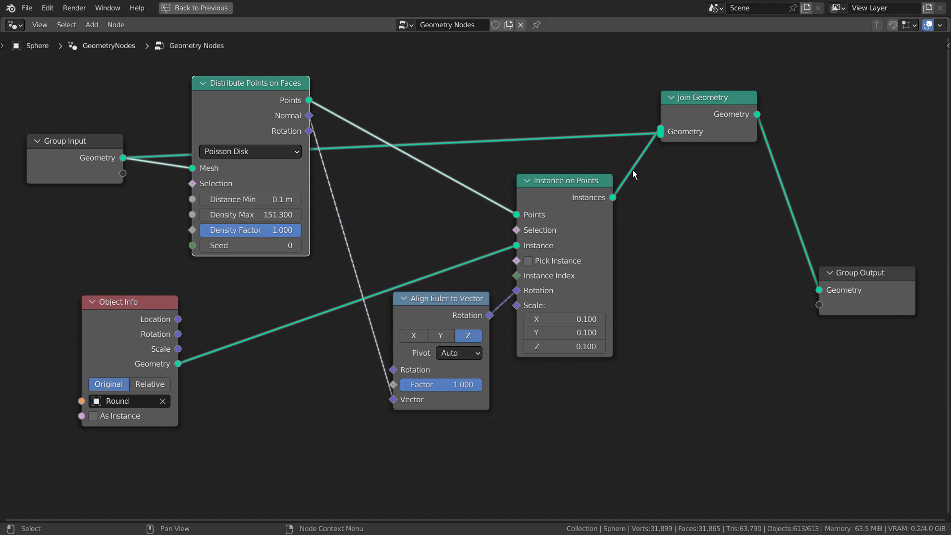
mouse_move(461, 299)
left_mouse_down()
mouse_move(440, 323)
mouse_move(459, 313)
left_mouse_up()
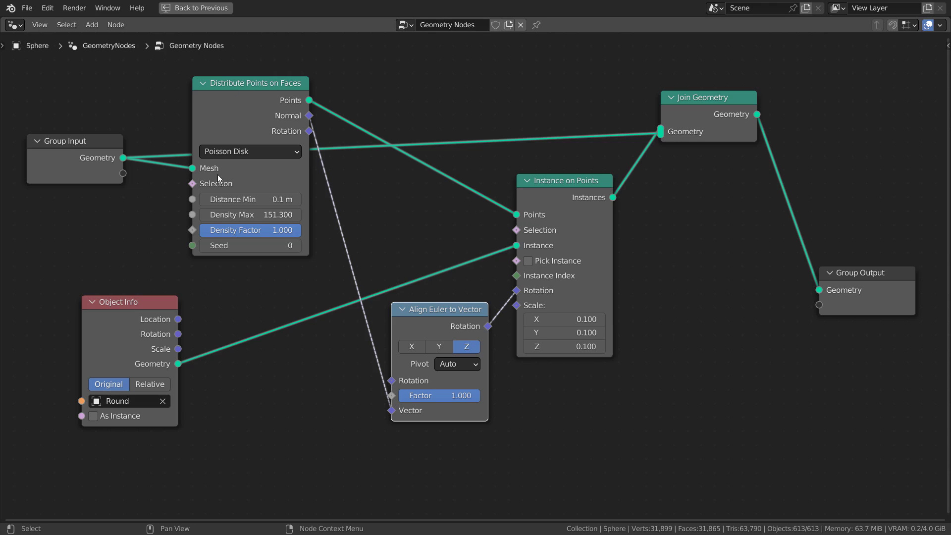
Step: Restore the normal layout and switch the viewport to Material Preview shading
key("ctrl+space")
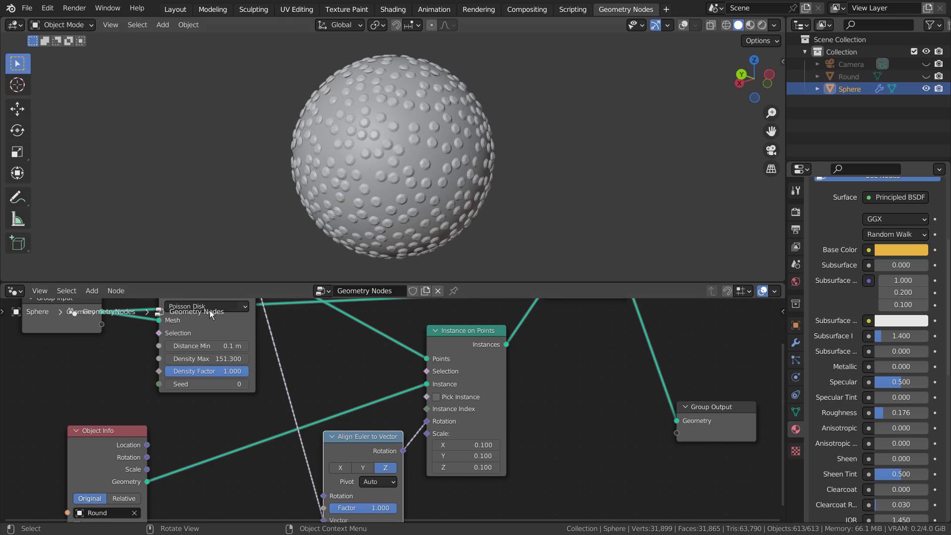
middle_click_drag(247, 397, 375, 418)
scroll(375, 418, "up", 4)
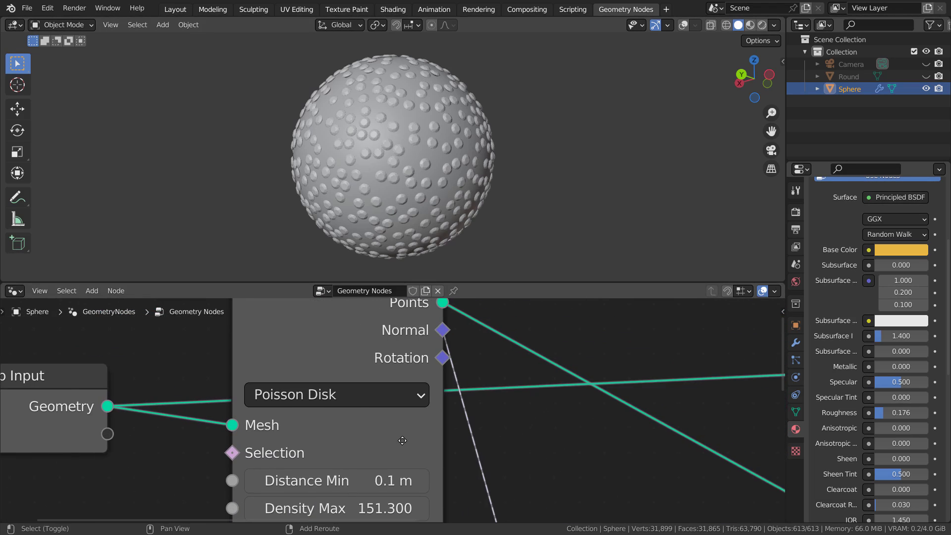
left_click(750, 25)
Step: Try Random distribution with Density about 150, then return to Poisson Disk
left_click(350, 395)
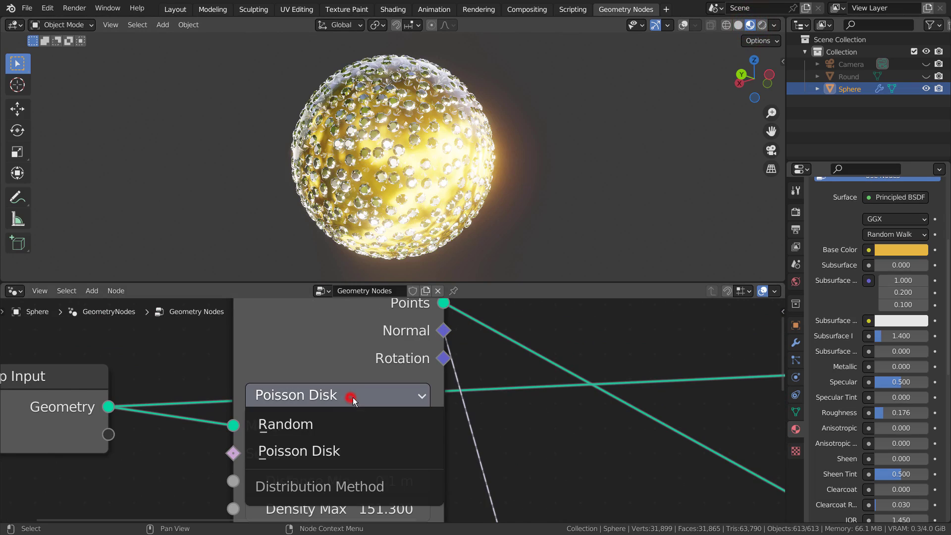
left_click(344, 434)
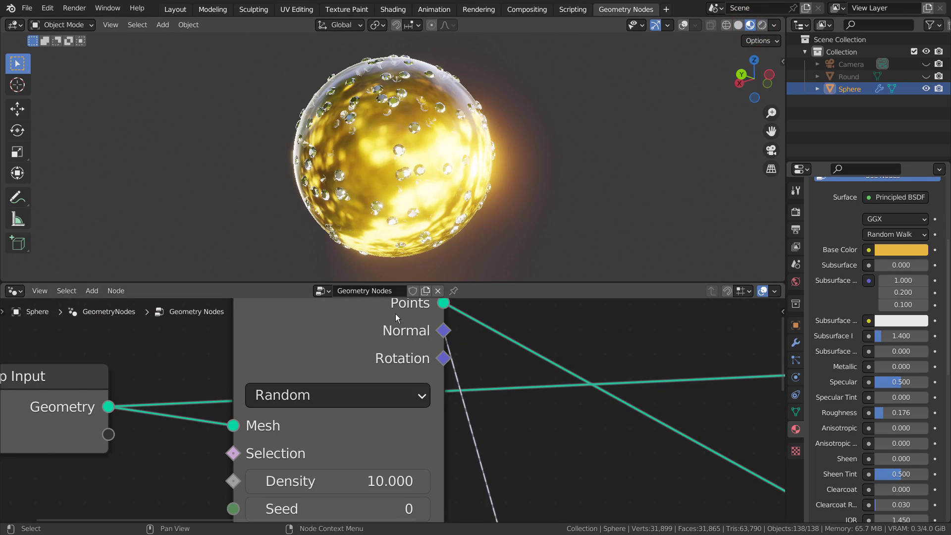
left_click_drag(346, 480, 434, 480)
scroll(350, 167, "up", 5)
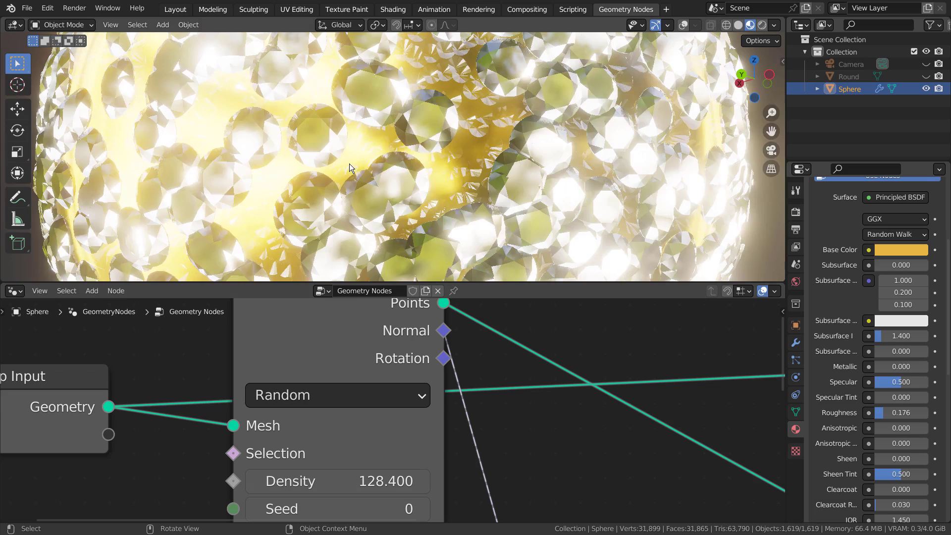
left_click(332, 390)
left_click(341, 448)
Step: Set Distribute Points on Faces to Distance Min 0.09 m and Density Max 149.080
scroll(496, 184, "down", 5)
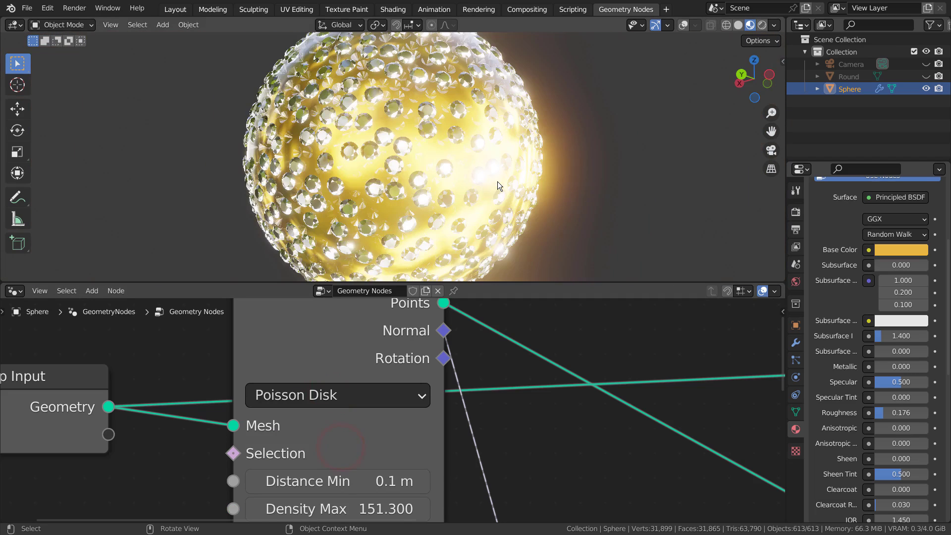
mouse_move(326, 478)
left_mouse_down()
mouse_move(376, 479)
mouse_move(330, 479)
left_mouse_up()
scroll(414, 113, "up", 5)
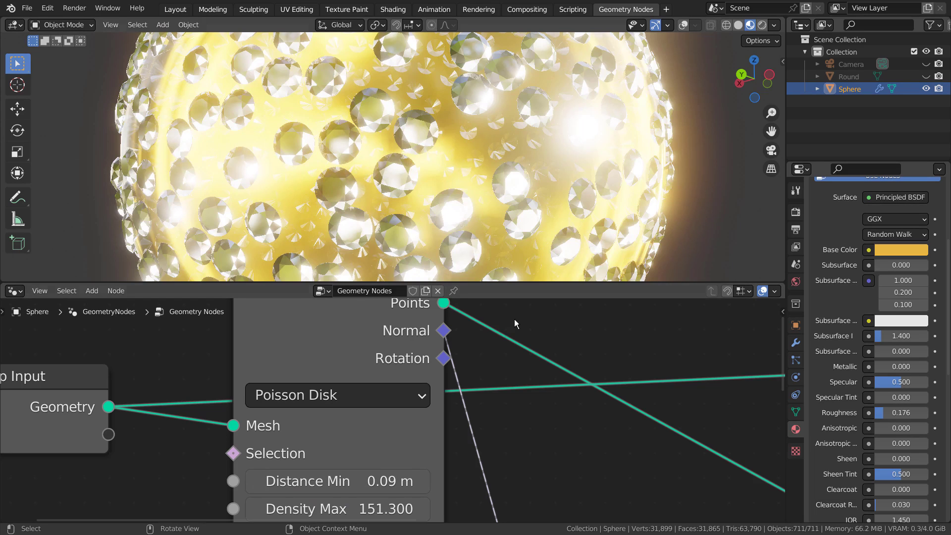
scroll(517, 328, "down", 3)
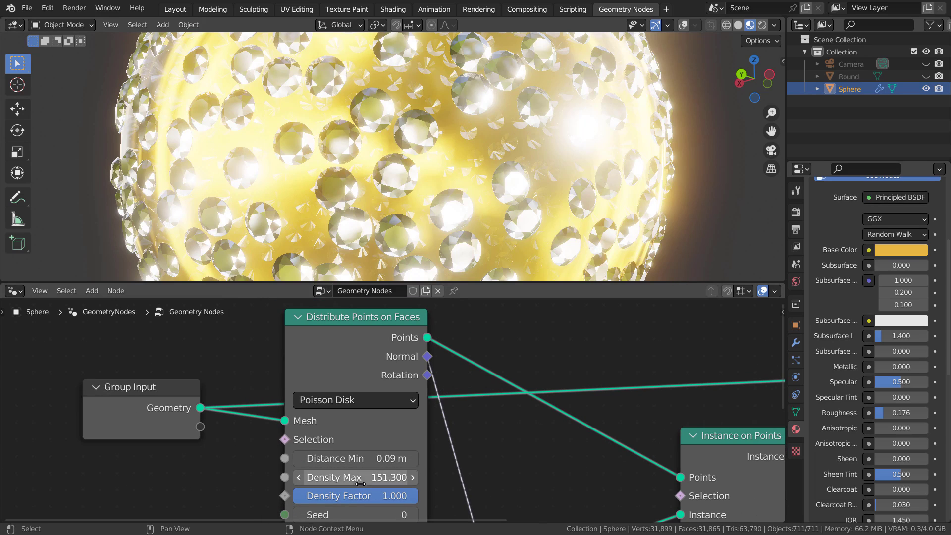
left_click_drag(360, 483, 397, 496, "shift")
scroll(510, 112, "down", 6)
scroll(483, 179, "up", 6)
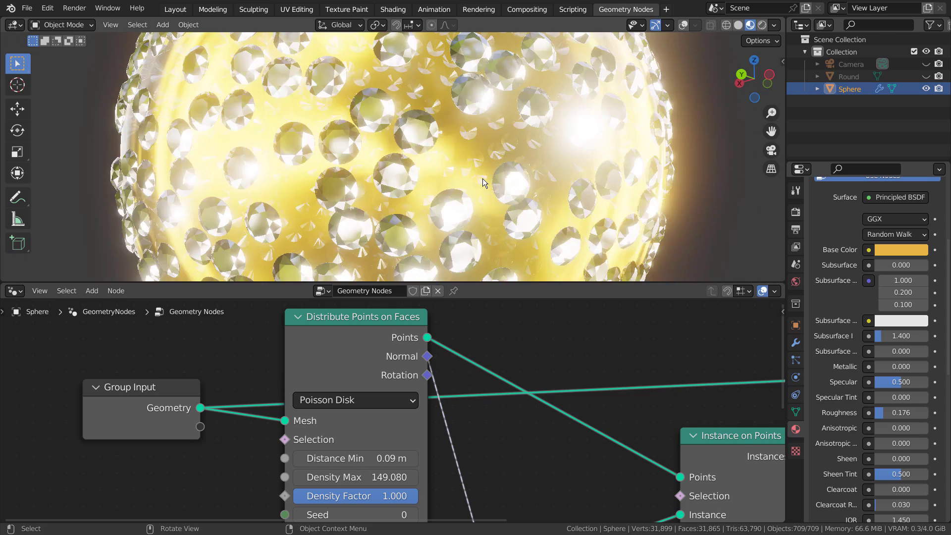
scroll(482, 179, "down", 4)
scroll(347, 400, "down", 5, "shift")
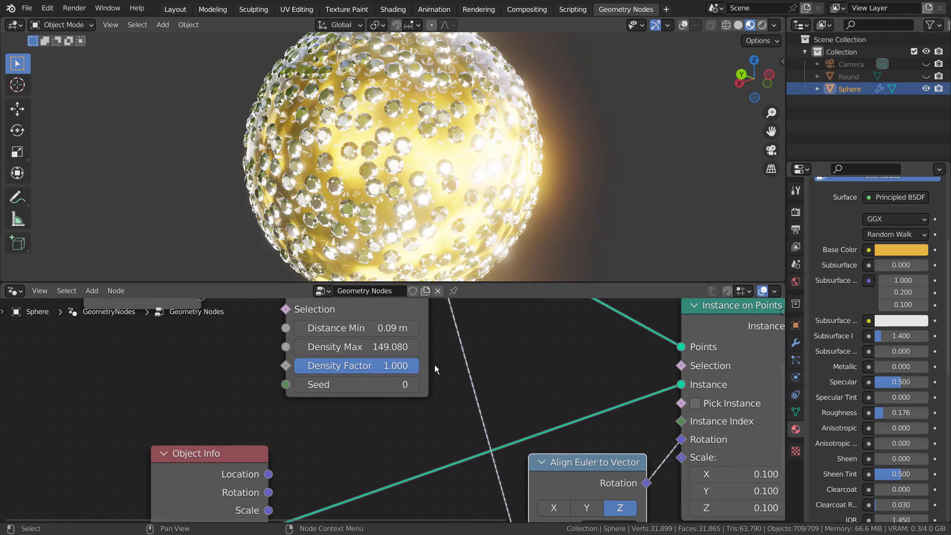
Step: Reset Seed to 0, test Align Euler Factor and X/Y axes, and settle on Z
left_click_drag(345, 390, 436, 404)
key("Escape")
middle_click_drag(436, 406, 416, 498)
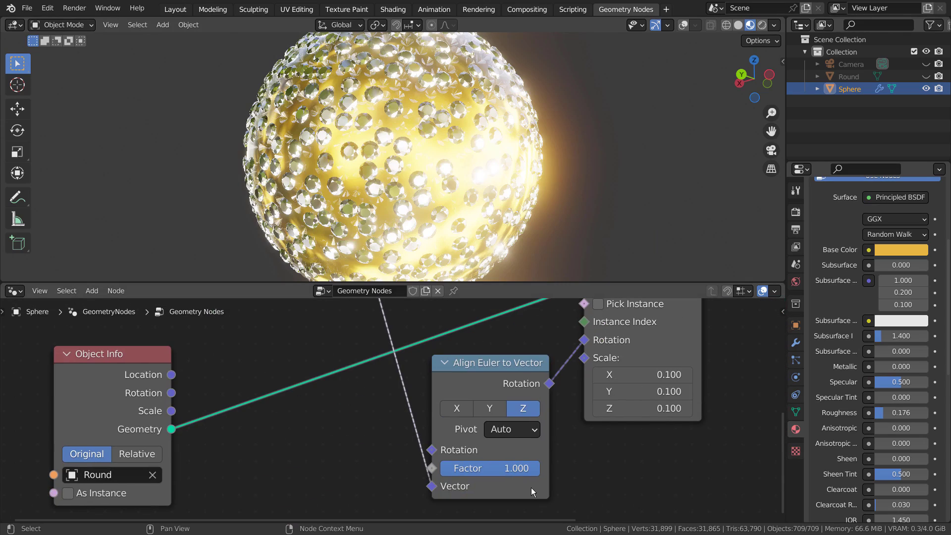
left_click_drag(505, 468, 542, 472)
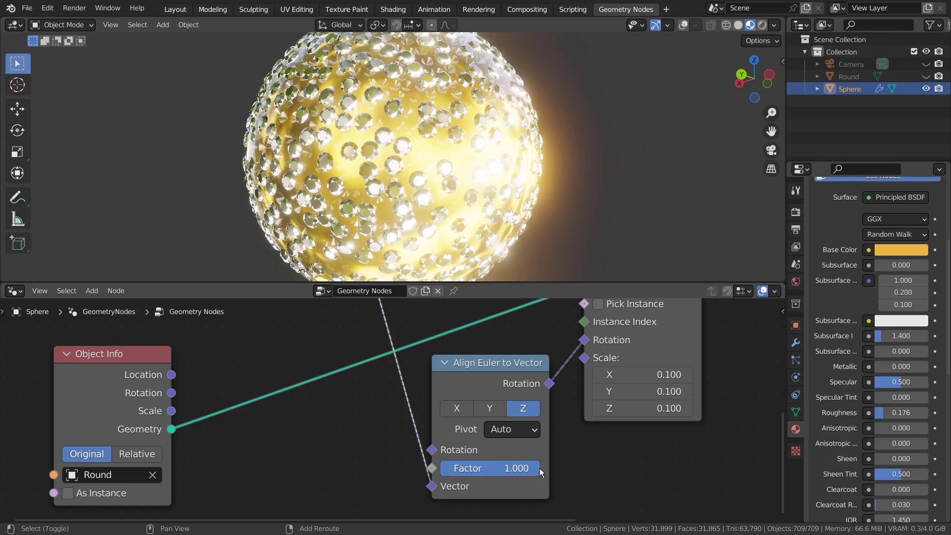
left_click(490, 408)
left_click(456, 408)
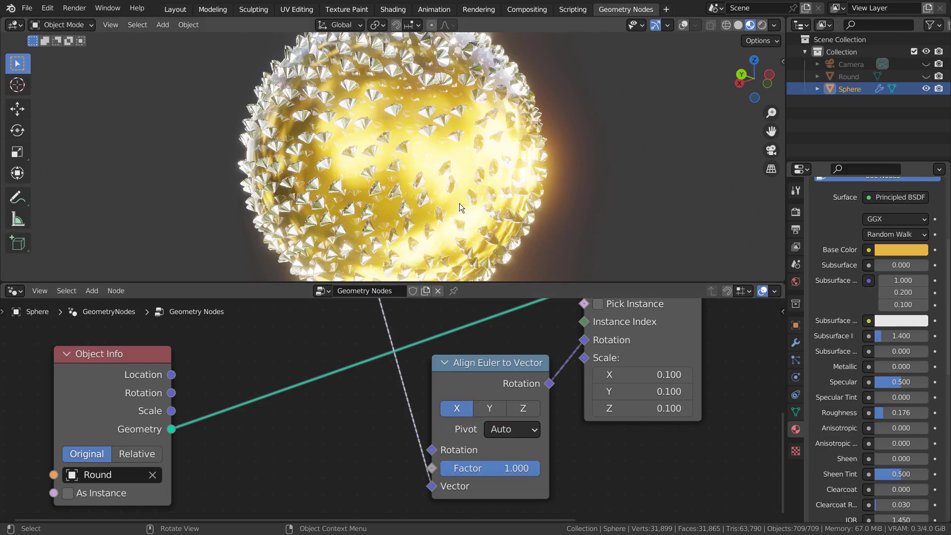
middle_click_drag(456, 192, 599, 204)
left_click(521, 408)
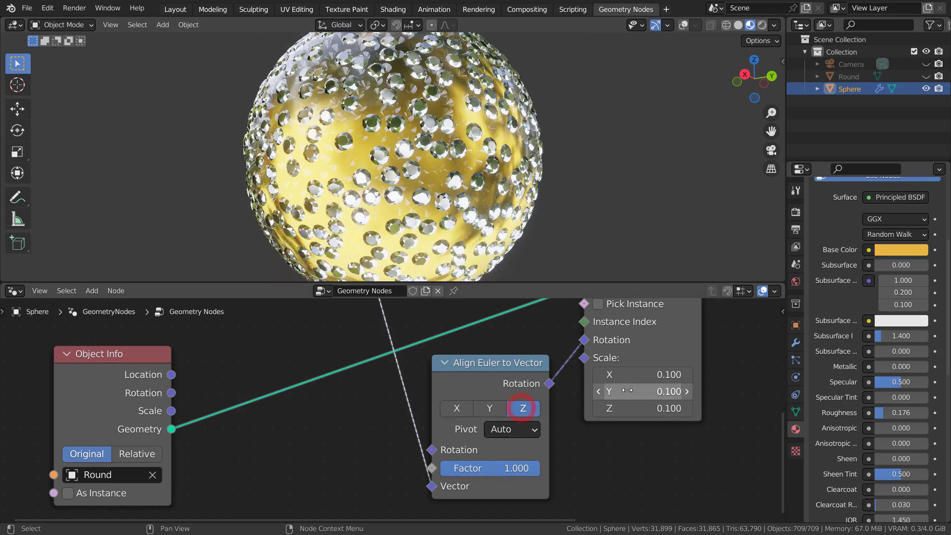
scroll(643, 384, "down", 2)
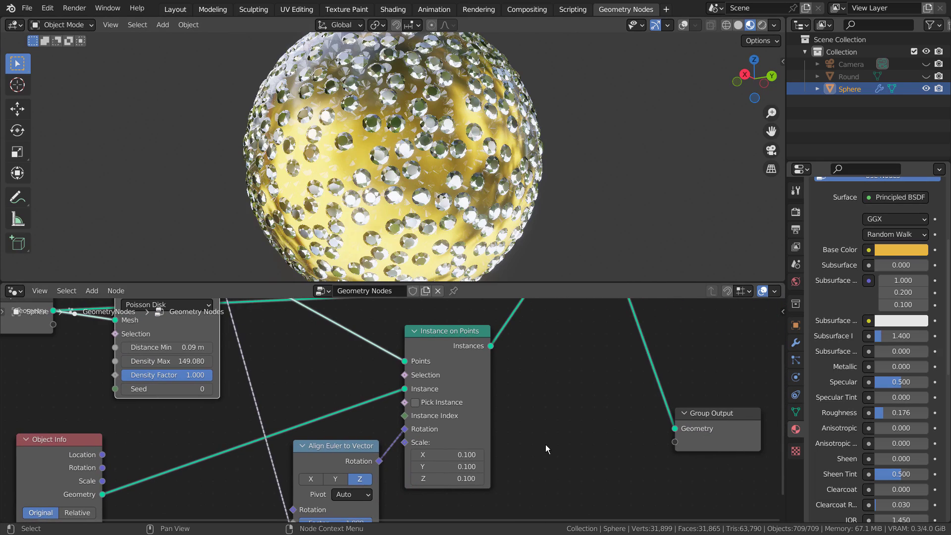